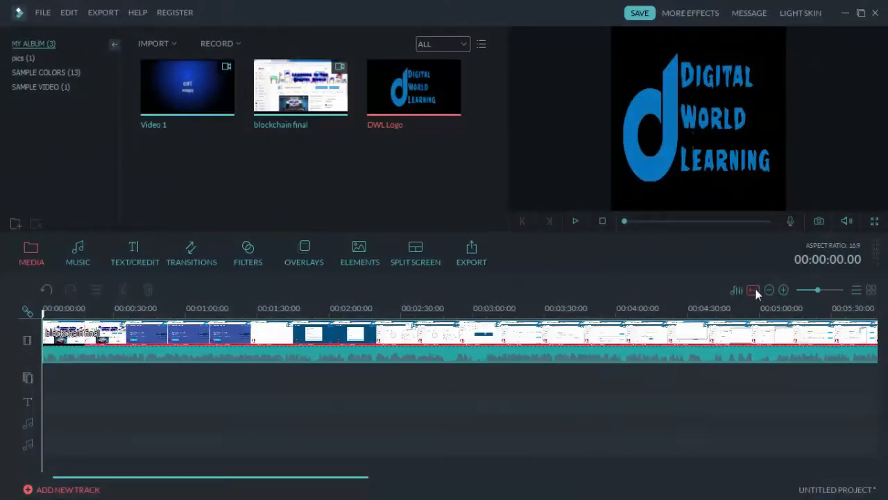
click(752, 290)
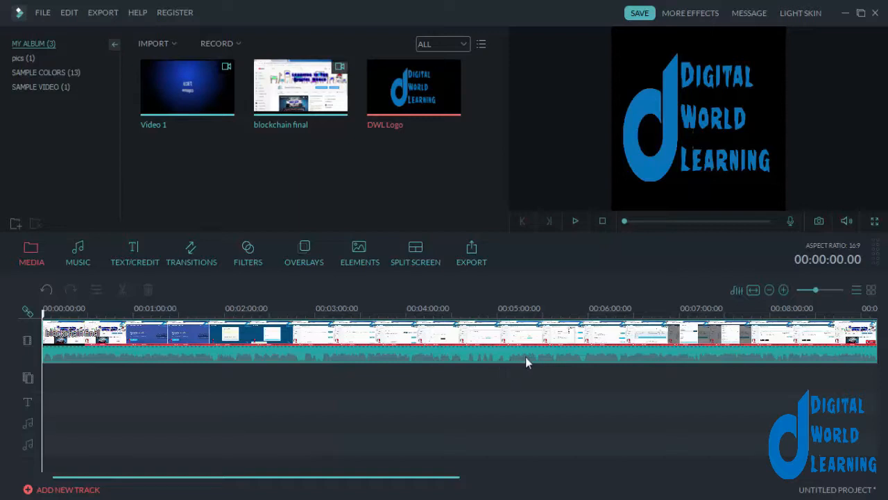
right_click(411, 356)
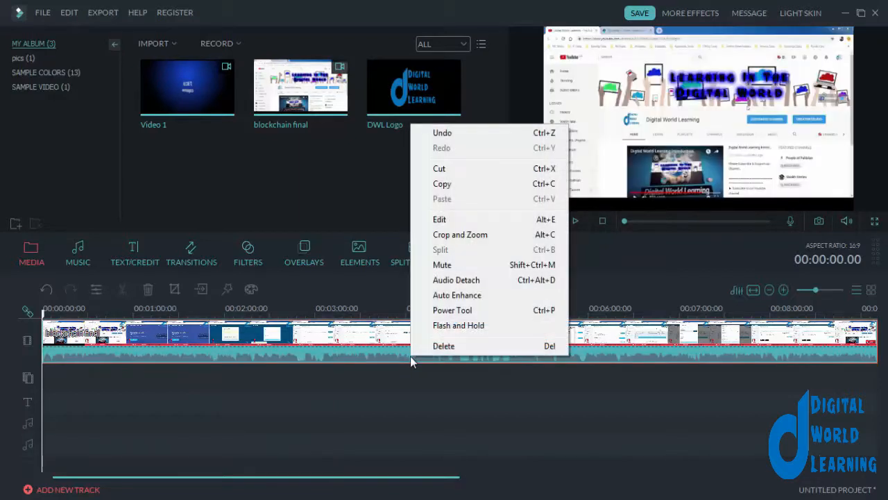
click(422, 387)
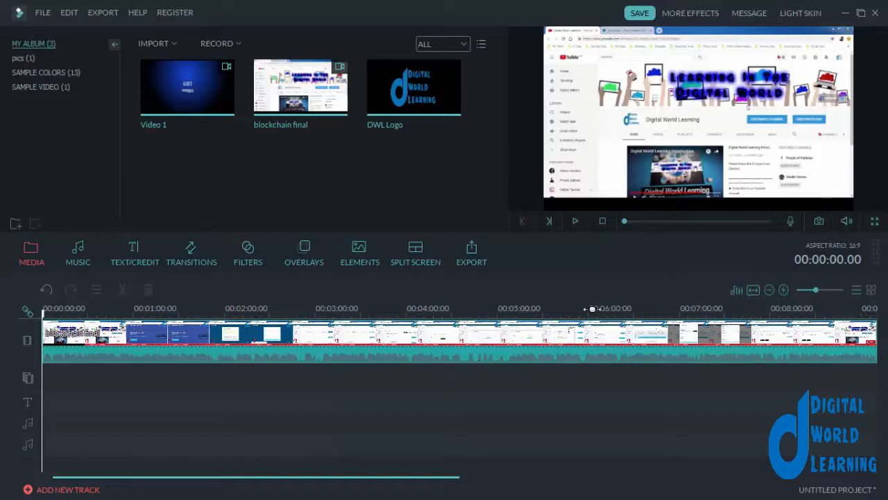
- Split the blockchain final clip at 00:02:48.16 and again at 00:02:53.03 to isolate a short segment
drag(471, 316, 648, 312)
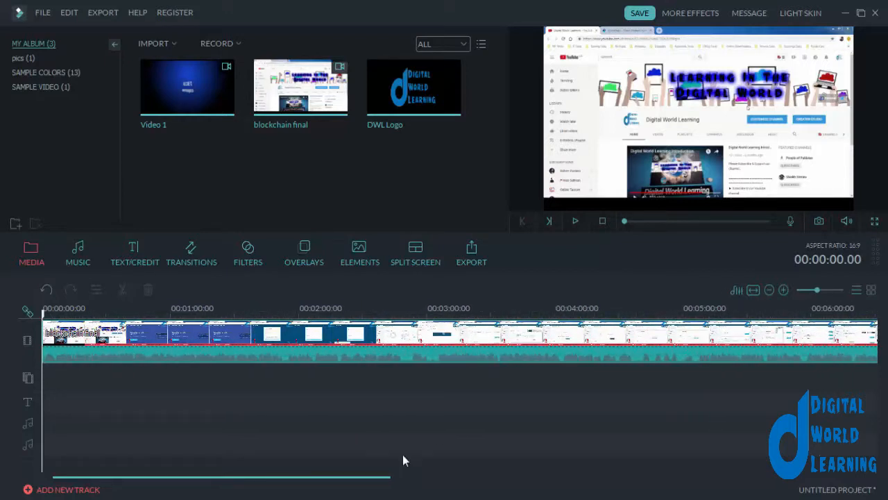
drag(329, 478, 431, 480)
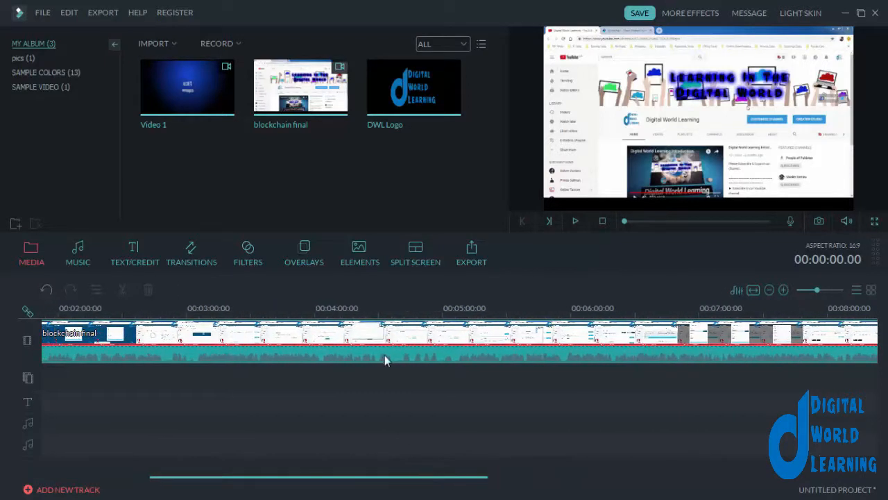
drag(393, 313, 585, 310)
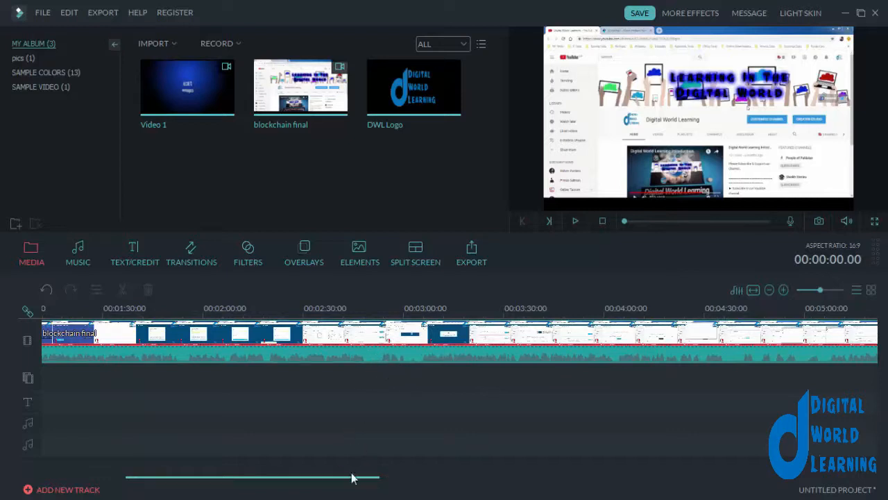
drag(341, 477, 386, 478)
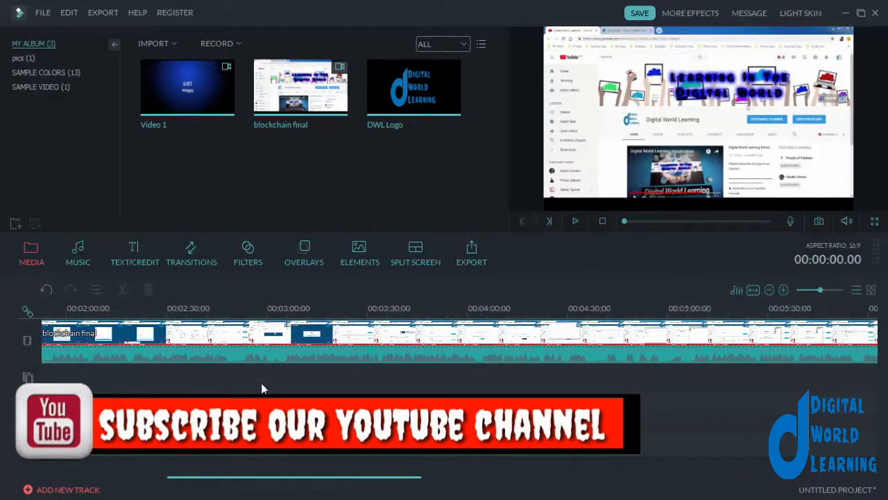
click(229, 309)
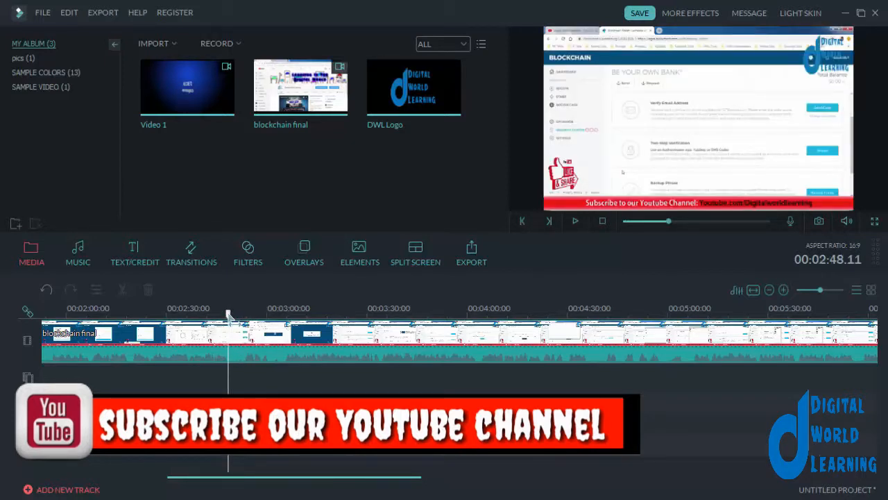
drag(229, 314, 229, 314)
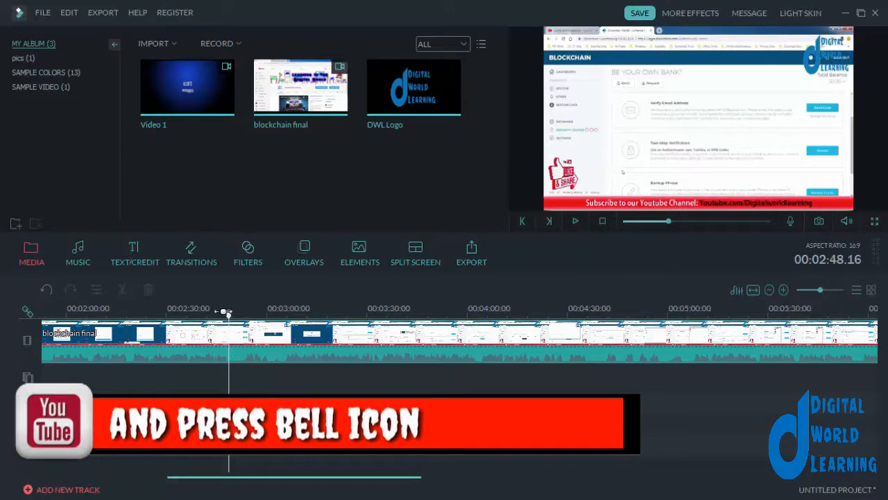
mouse_move(229, 313)
mouse_down()
mouse_move(245, 315)
mouse_move(228, 315)
mouse_up()
click(252, 355)
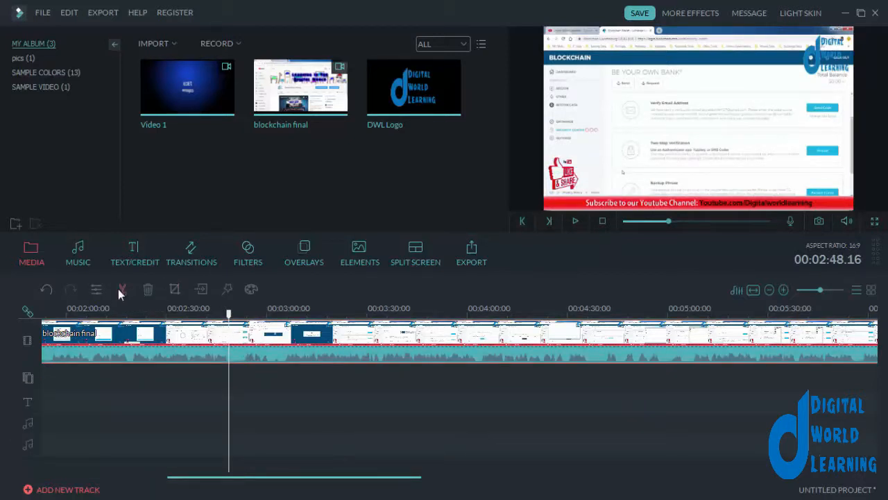
click(118, 288)
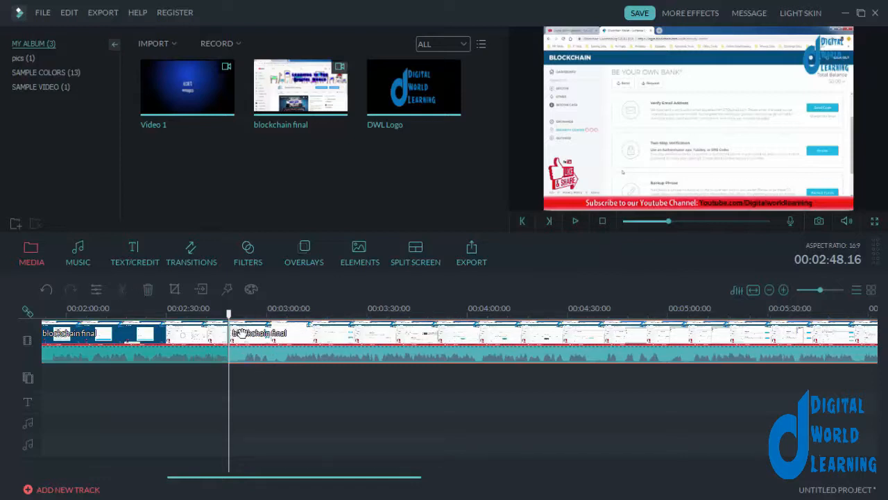
drag(229, 314, 244, 316)
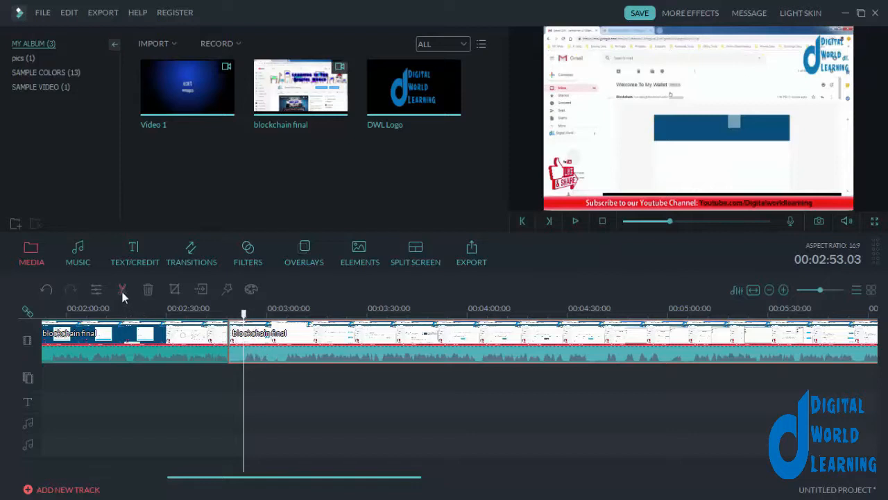
click(122, 296)
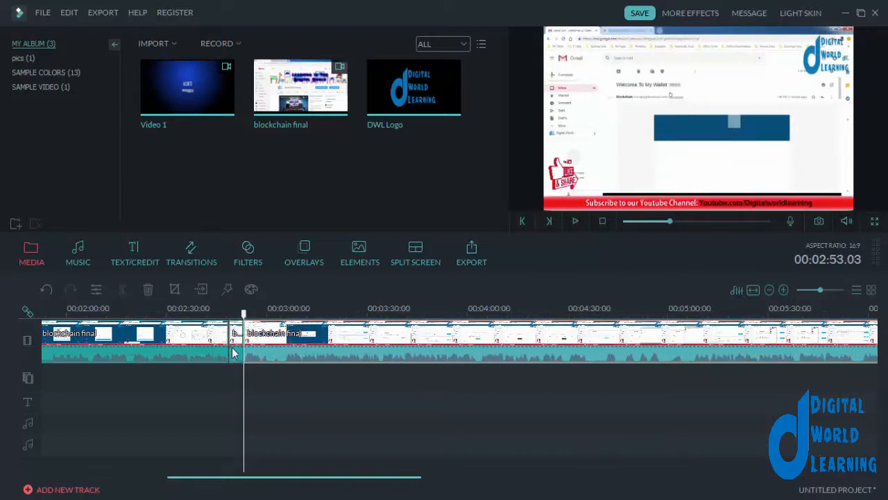
- Detach the audio of the short segment between the two splits and delete that detached audio
click(235, 349)
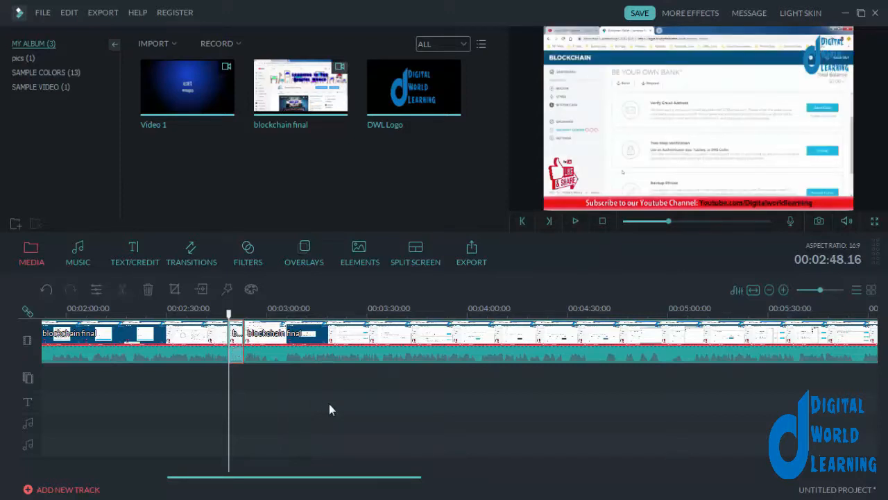
right_click(235, 354)
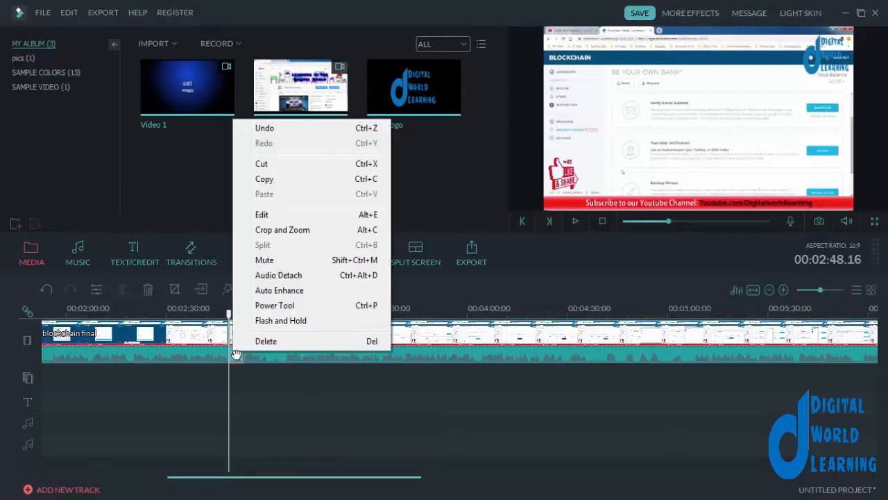
click(278, 276)
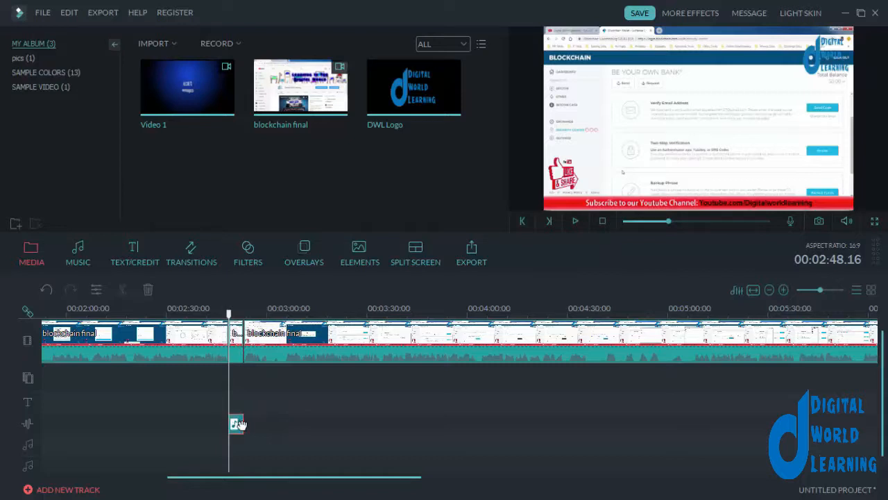
key(Delete)
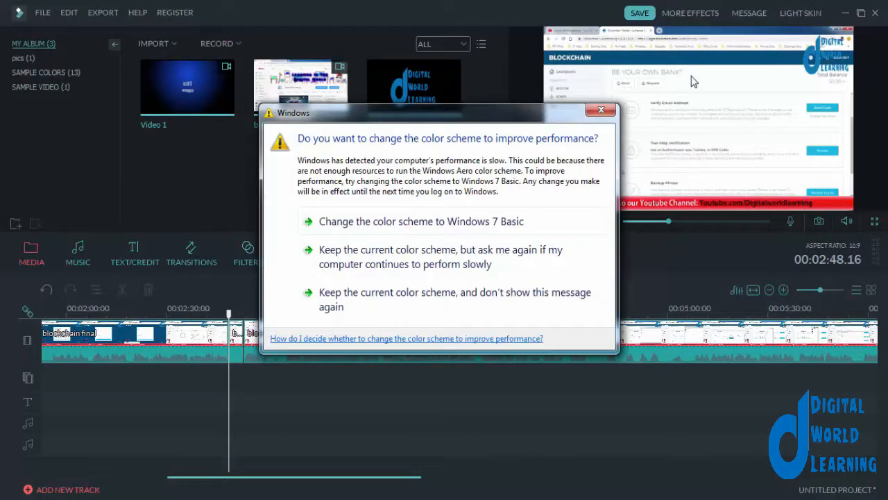
click(614, 109)
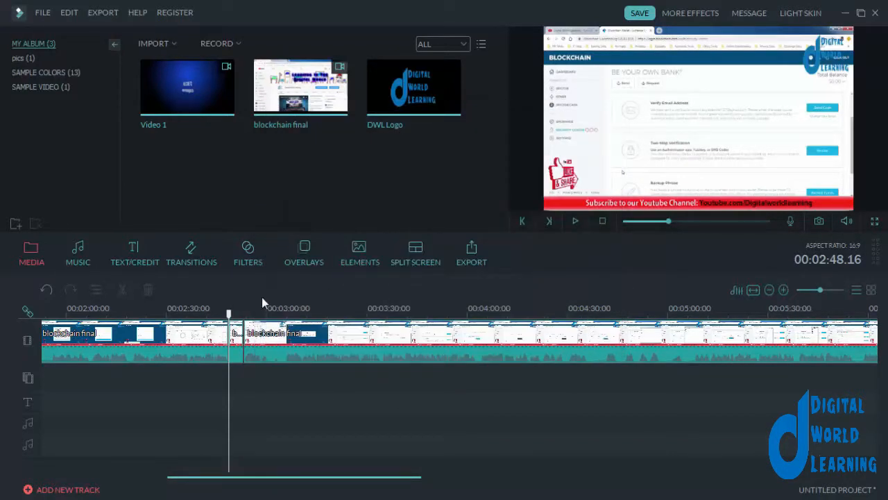
mouse_move(234, 312)
mouse_down()
mouse_move(224, 312)
mouse_move(252, 314)
mouse_move(229, 314)
mouse_up()
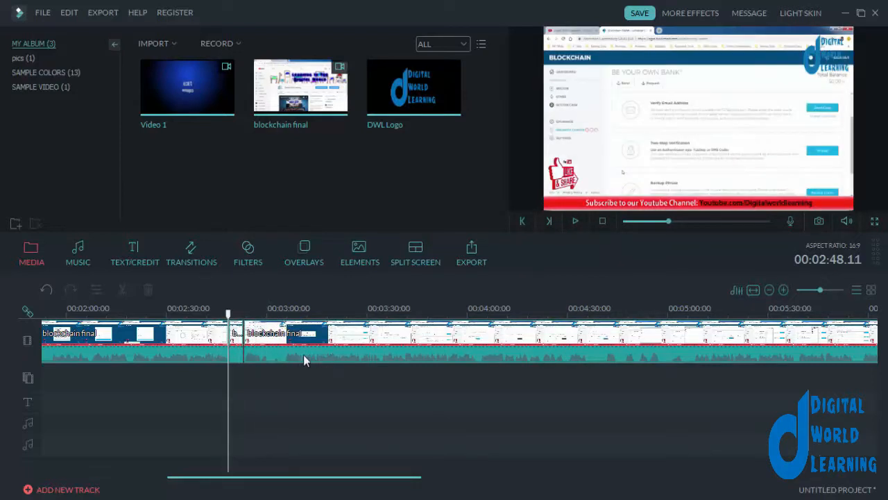
- Undo the audio removal, the audio detachment and the splits on the blockchain final clip
key(ctrl+z)
key(ctrl+z)
key(ctrl+z)
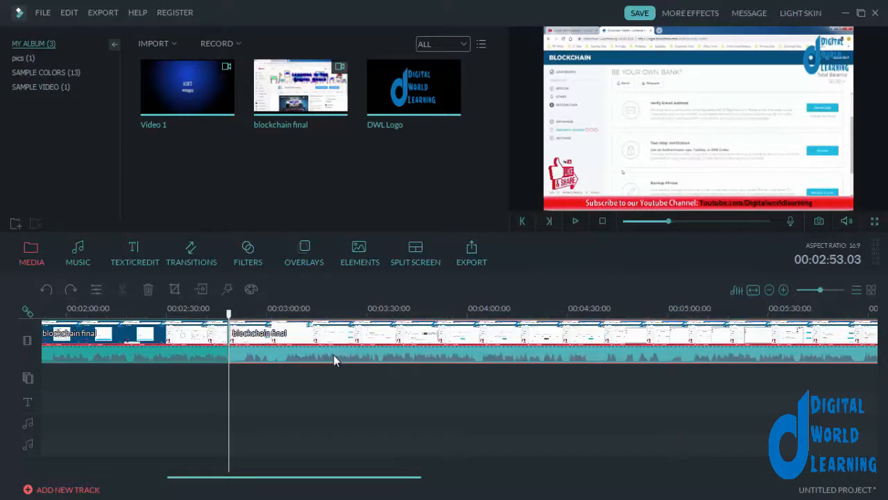
- Detach the audio from the whole blockchain final clip and align the detached audio with the start of the timeline
right_click(271, 357)
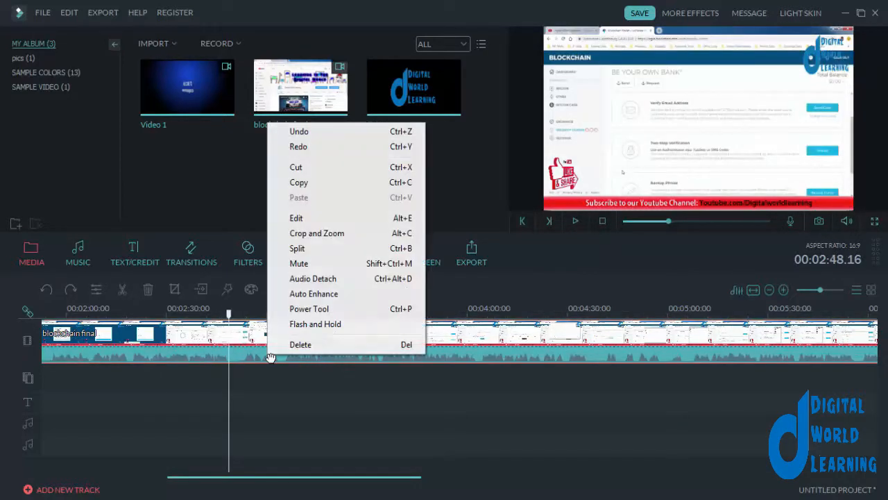
click(338, 280)
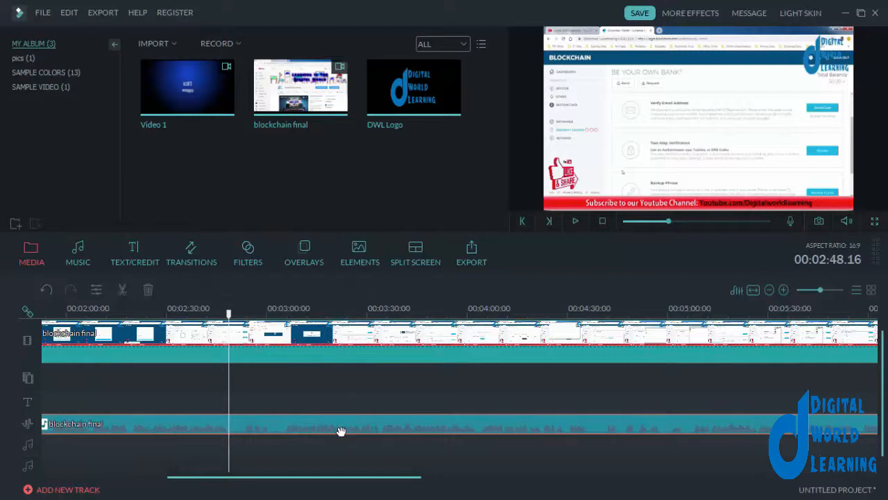
key(Delete)
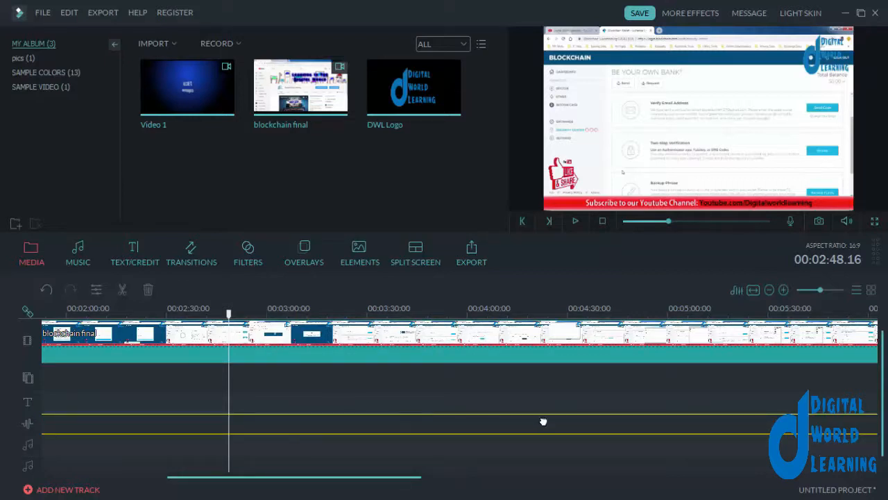
key(ctrl+z)
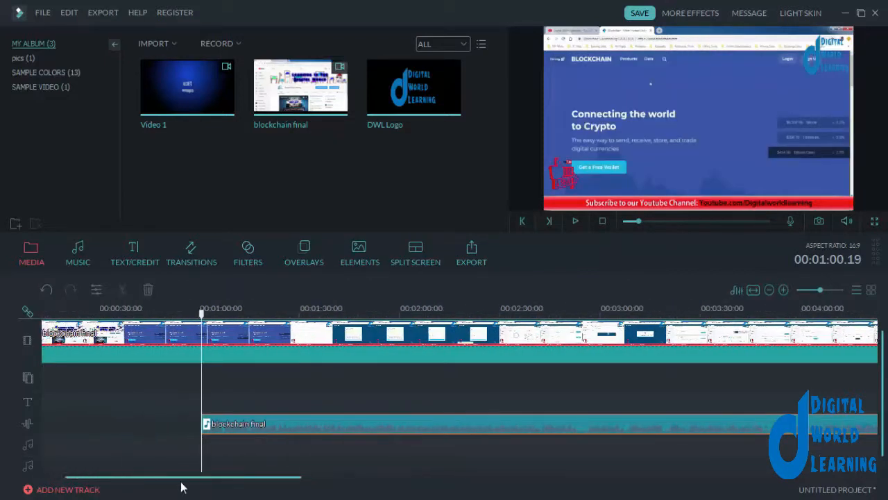
drag(179, 479, 227, 479)
drag(113, 431, 269, 430)
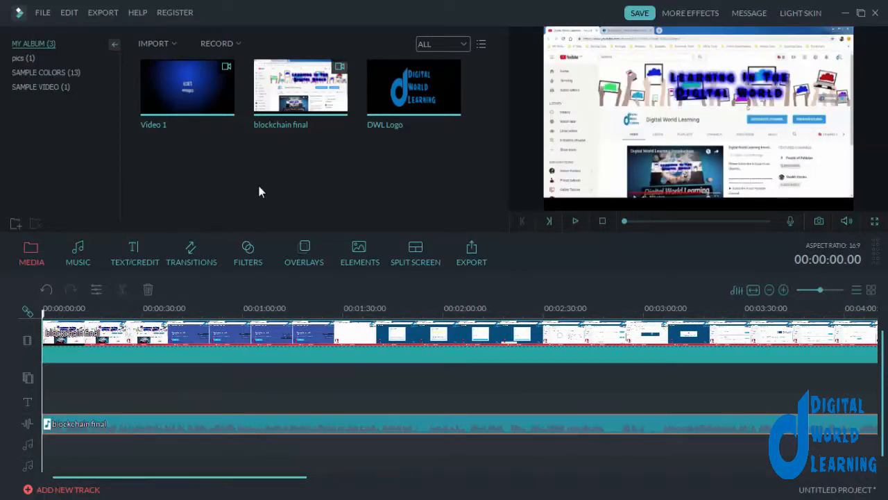
- Add the Drift - Pages Turn music from the full music library to the track below the detached audio
click(67, 249)
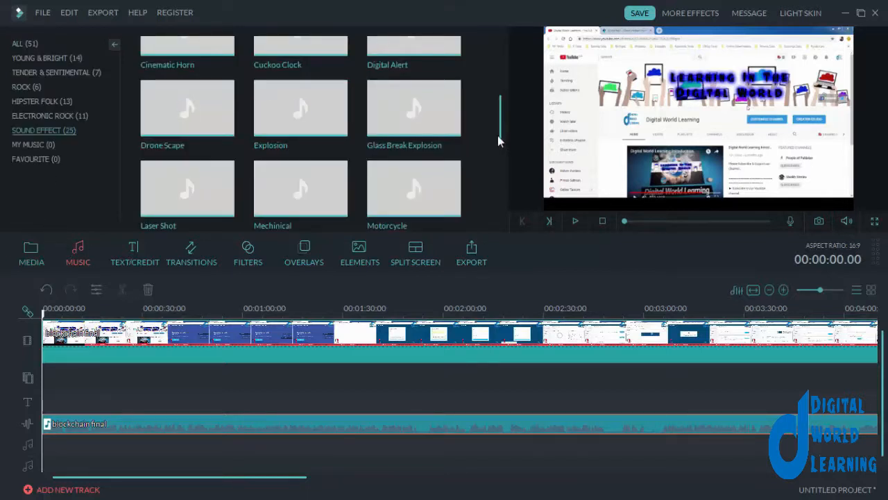
drag(499, 139, 500, 78)
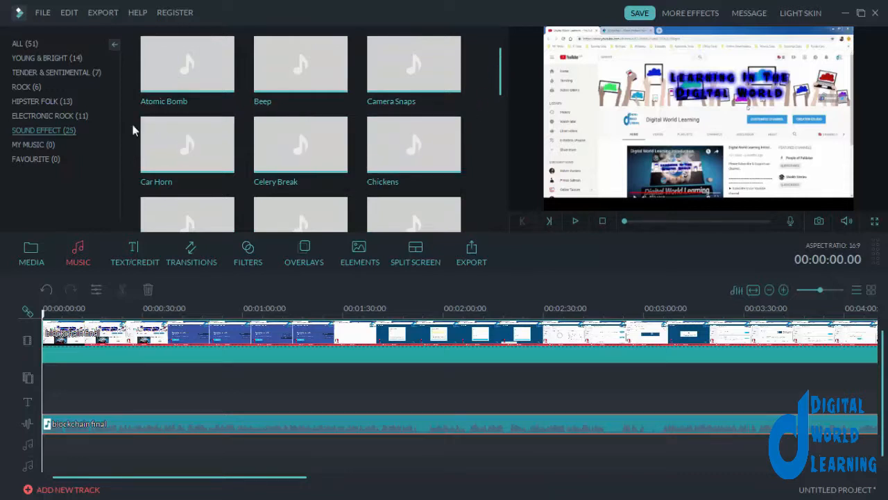
click(22, 44)
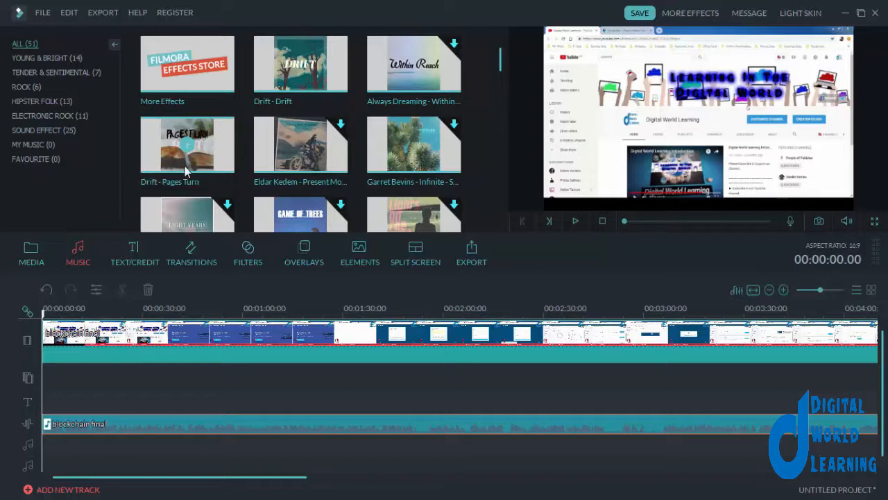
click(189, 149)
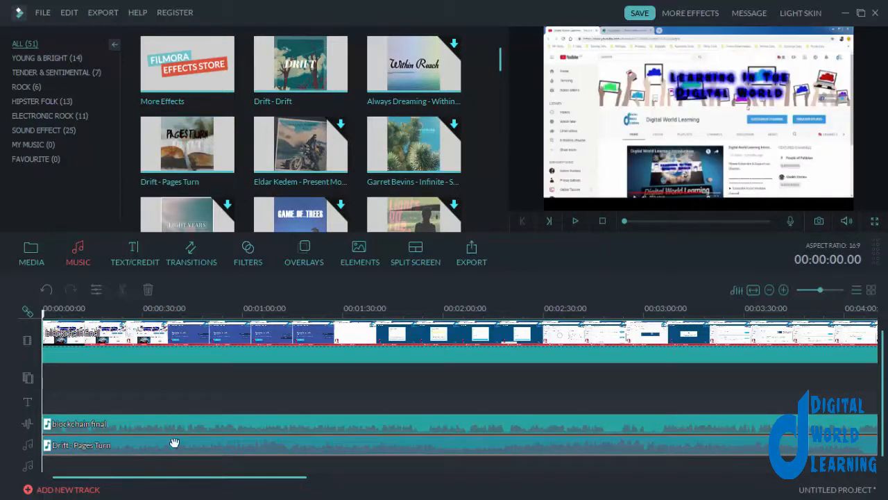
- Lower the volume of the detached blockchain final audio in its audio settings and apply the change
click(155, 424)
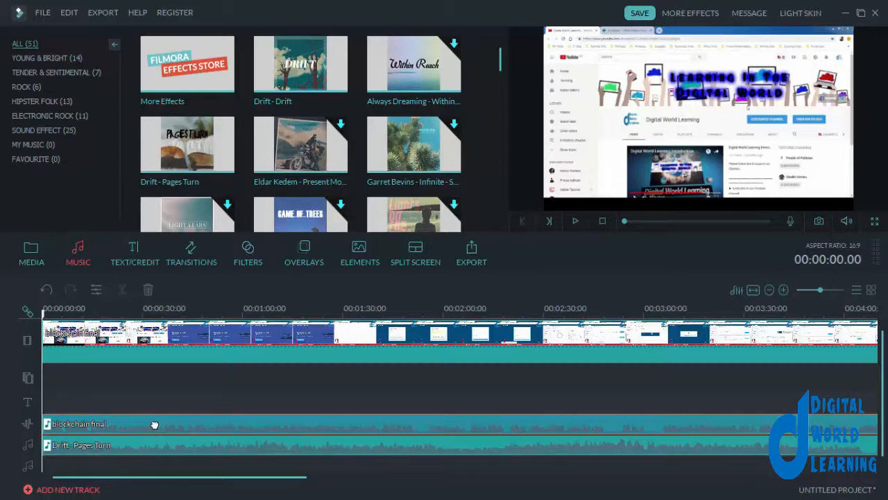
right_click(156, 425)
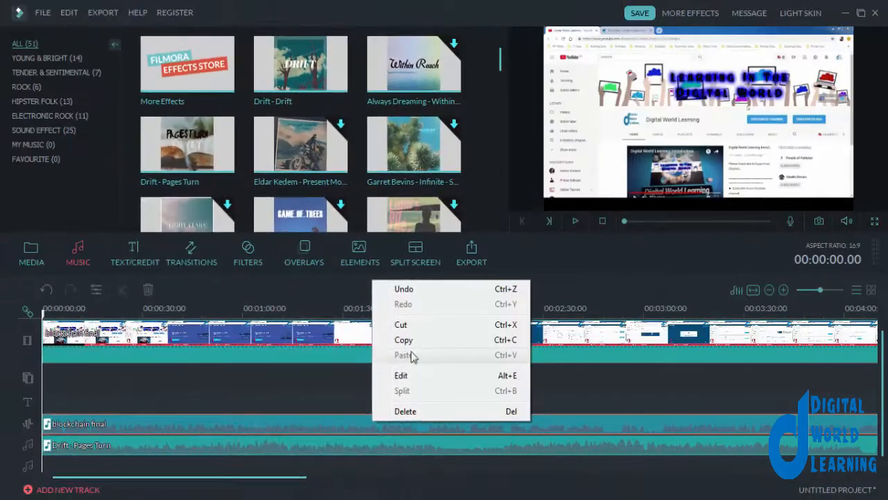
click(403, 375)
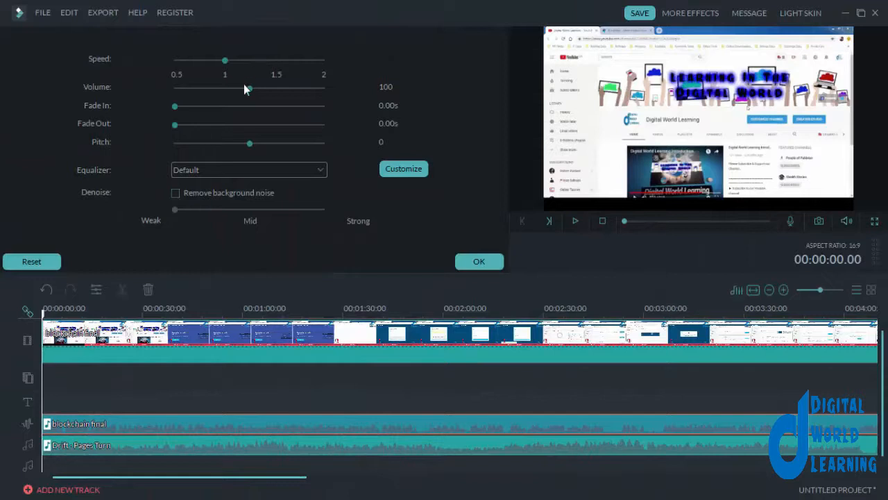
drag(250, 90, 155, 97)
click(479, 261)
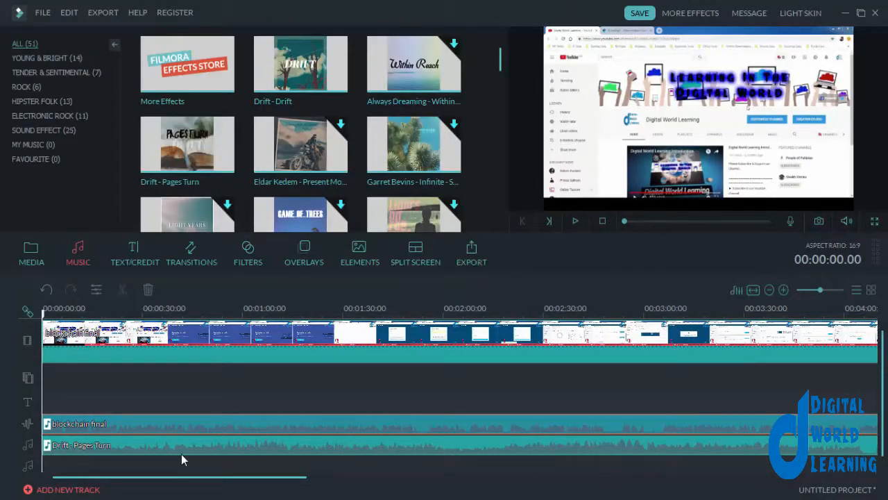
- Lower the volume of the Drift - Pages Turn music clip in its audio settings and apply the change
click(187, 454)
right_click(187, 455)
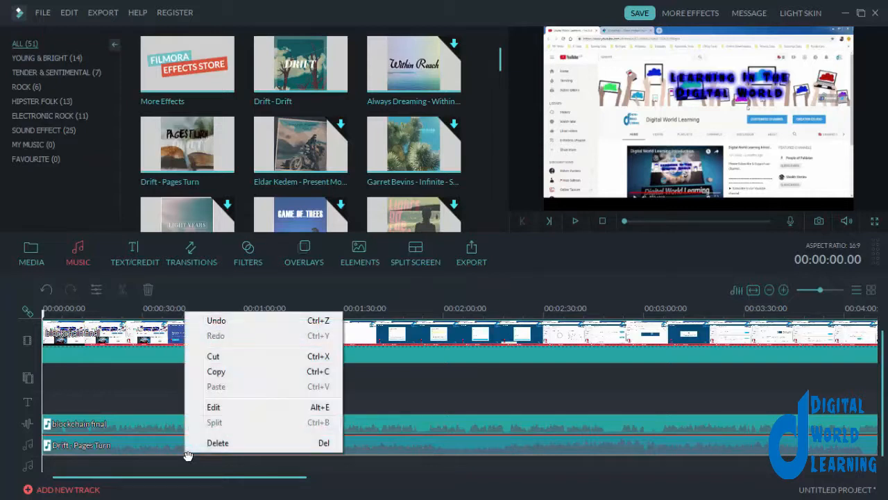
click(226, 409)
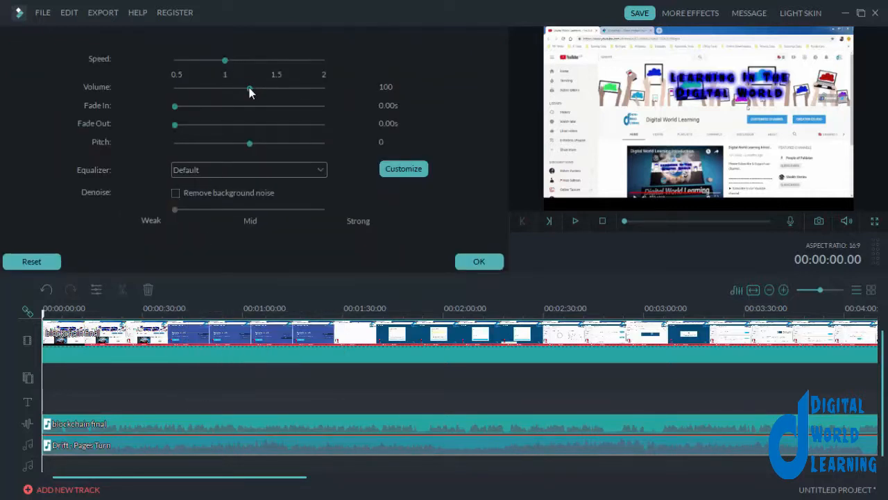
drag(249, 88, 187, 95)
click(476, 261)
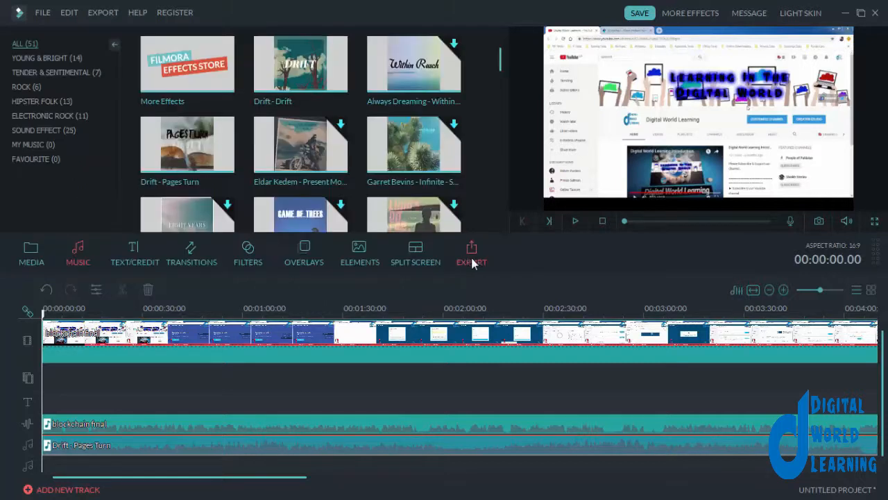
- Play the timeline from the start to check the audio mix, and return the playhead to 00:00:00.00
click(849, 222)
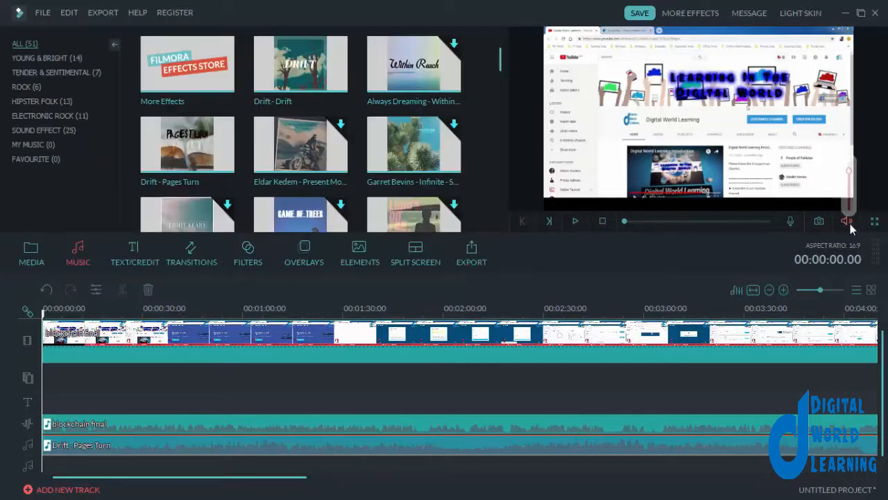
click(579, 225)
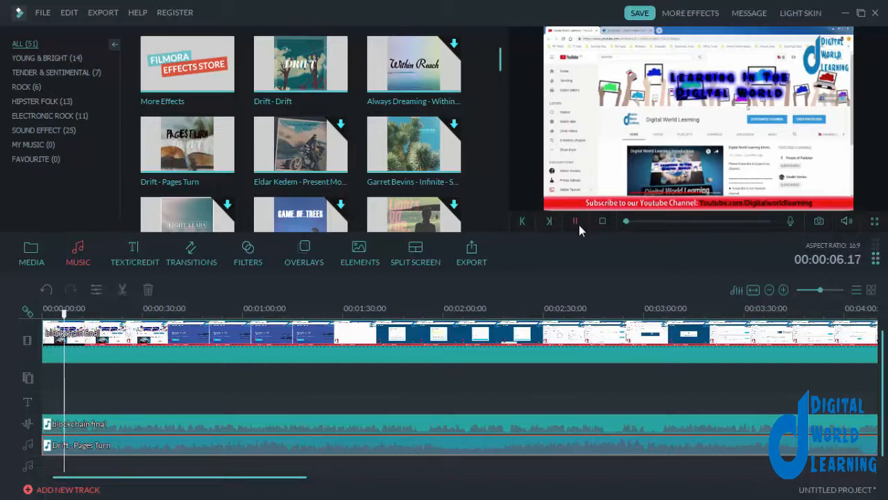
click(580, 226)
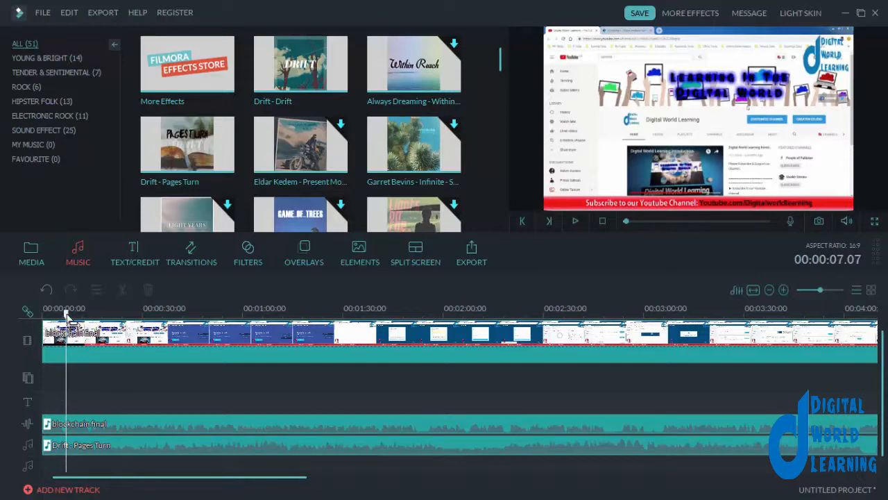
drag(66, 314, 43, 316)
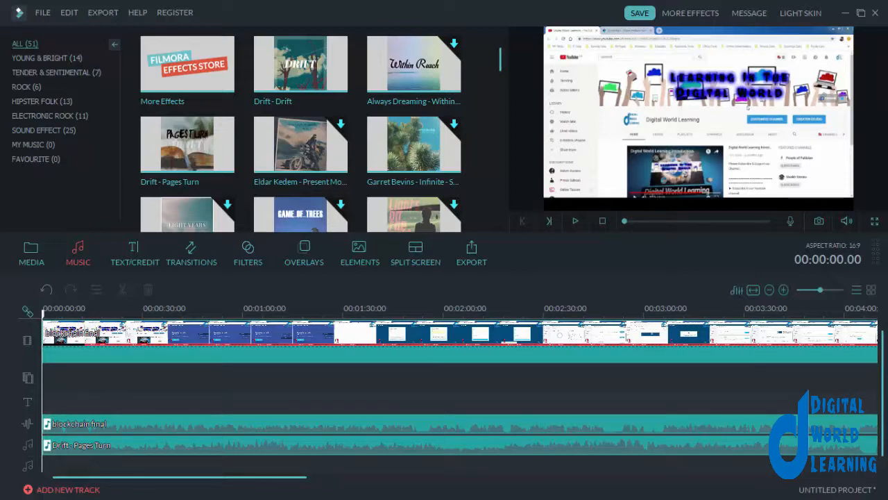
- Record a voiceover of about 5 seconds with the internal microphone, starting at 00:01:52.14 on the timeline
scroll(885, 402, down, 1)
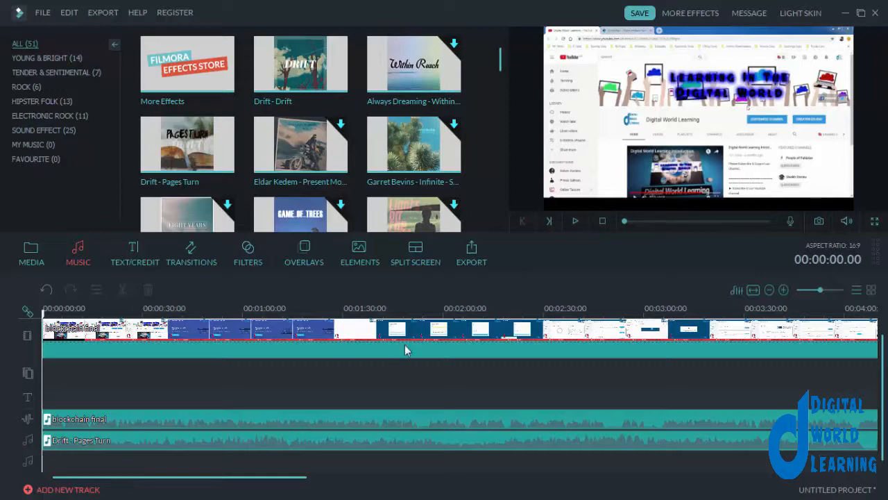
click(430, 313)
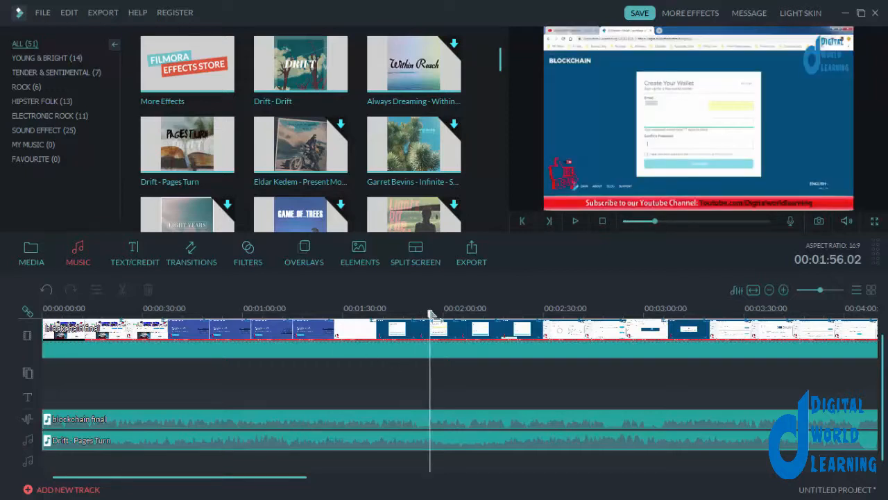
drag(431, 314, 419, 318)
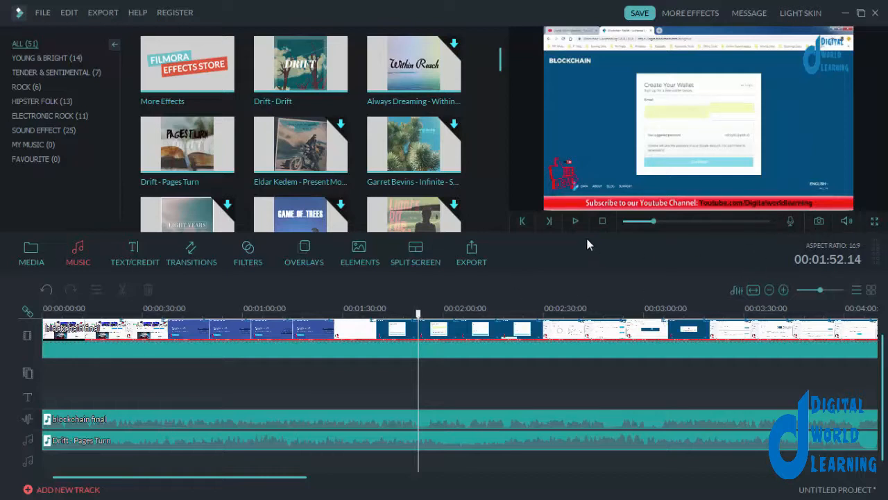
click(790, 224)
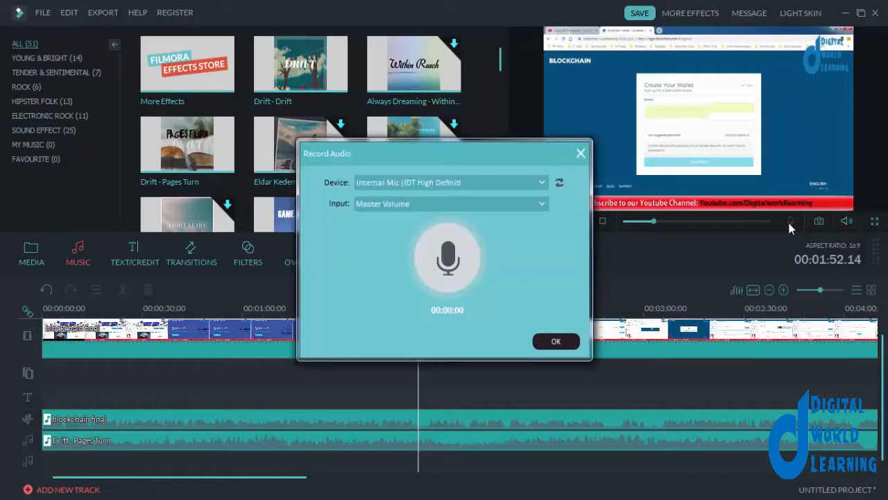
click(435, 277)
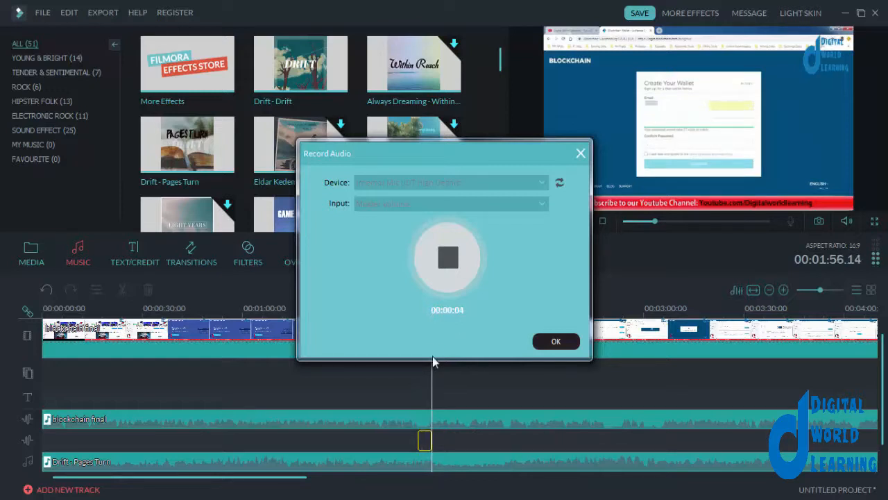
click(556, 341)
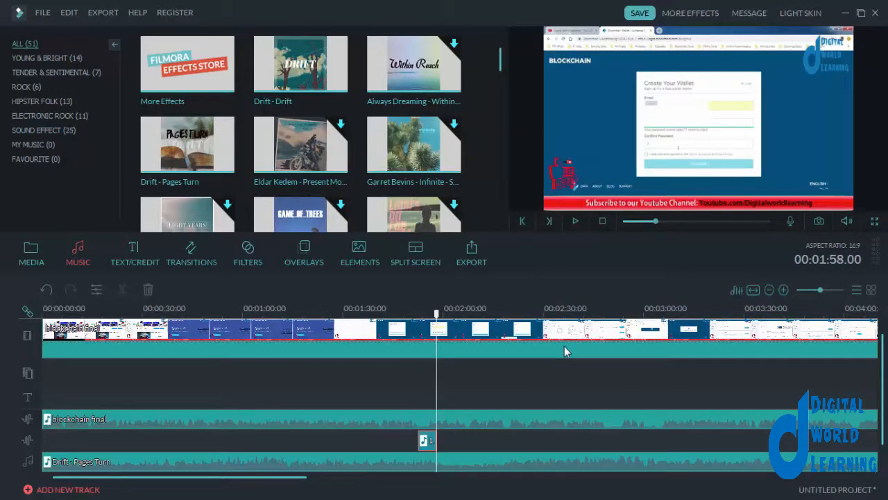
- Show the recorded voiceover in the media library and play the timeline from just before the recorded clip
click(30, 256)
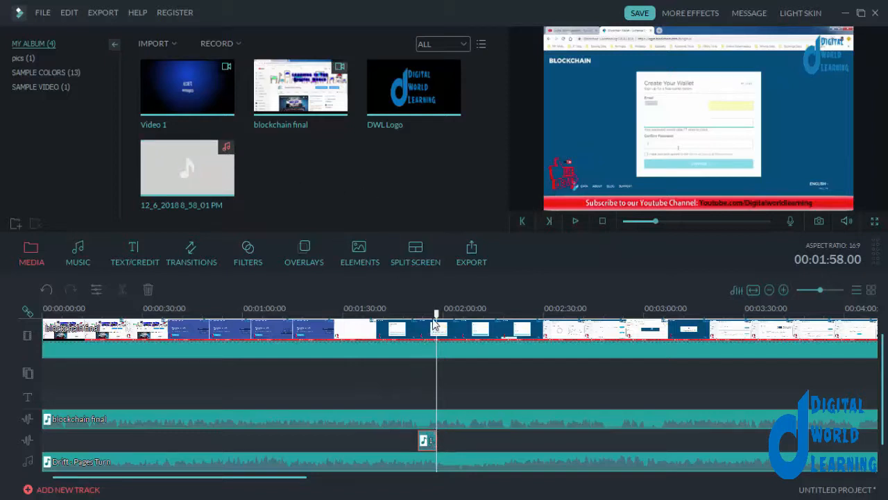
drag(439, 314, 417, 313)
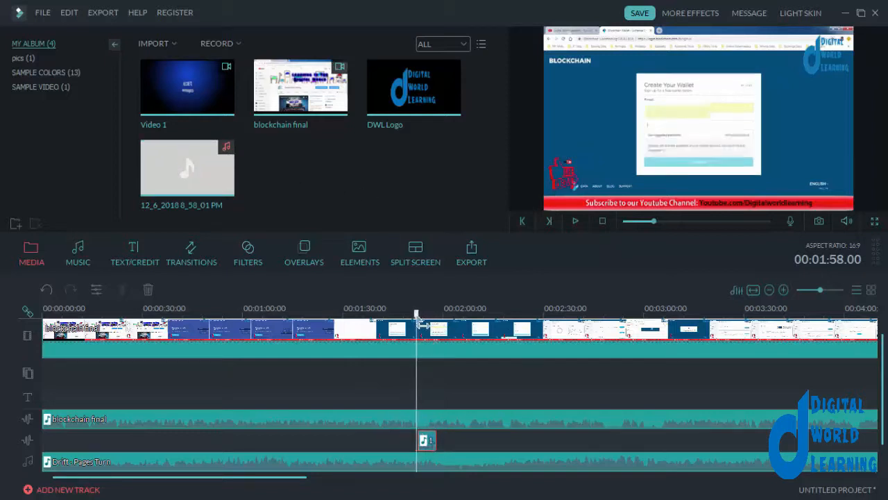
click(575, 221)
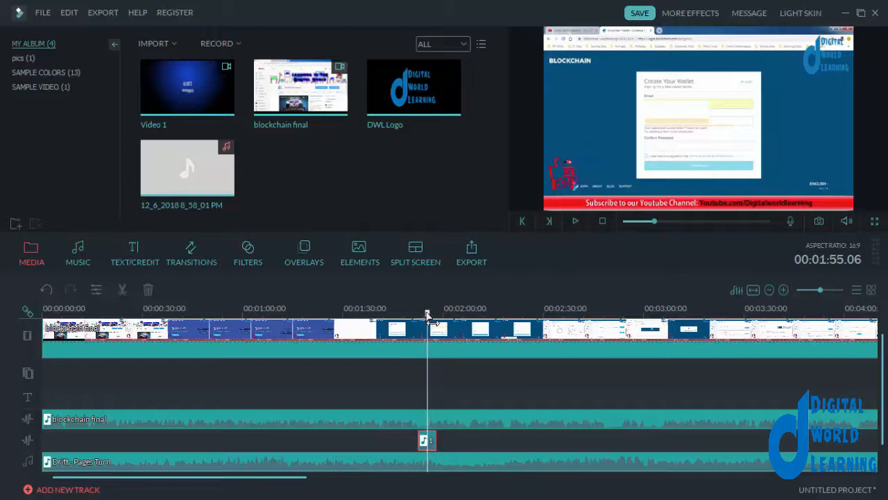
drag(427, 314, 411, 314)
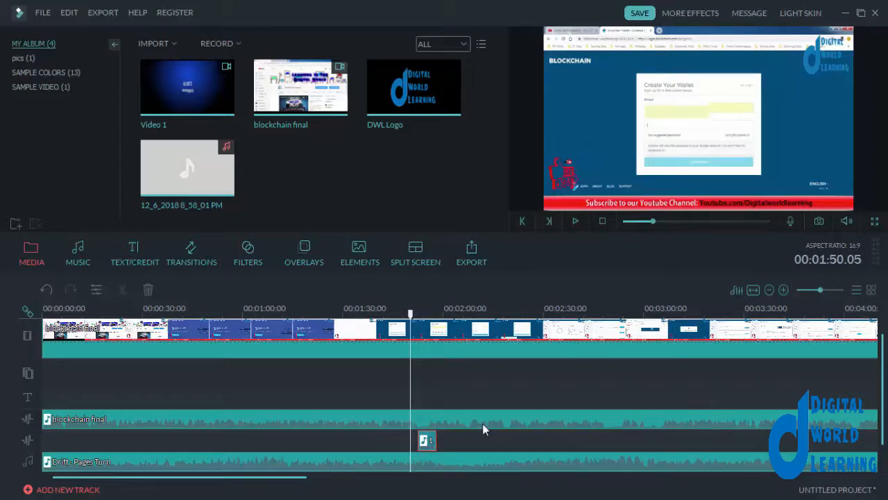
click(516, 423)
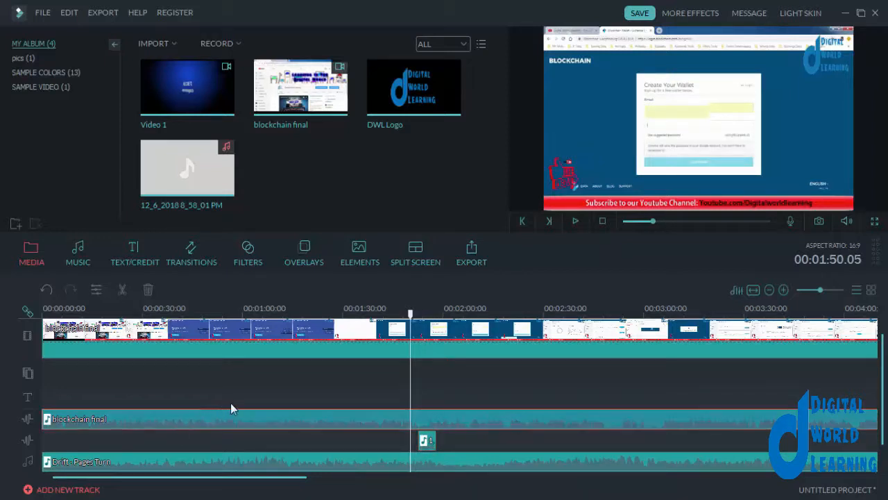
click(260, 399)
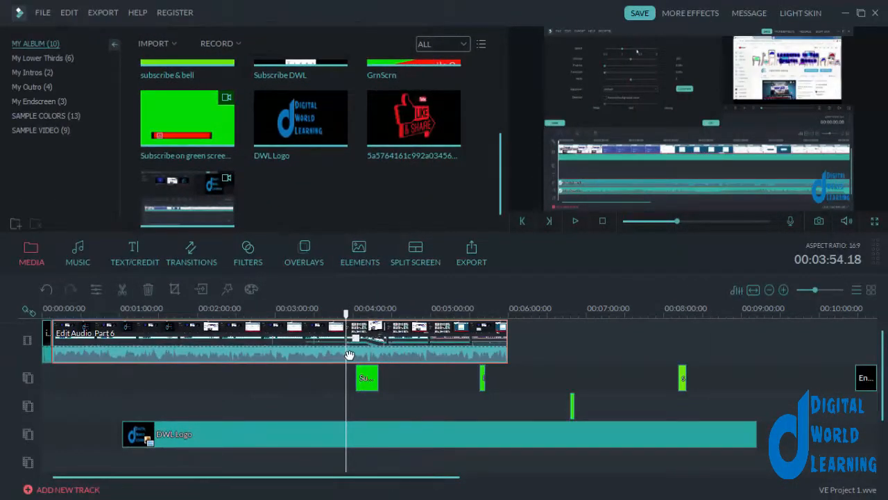
- In the Edit Audio Part 6 clip's audio settings, set the volume to 103, both fades to 0.00s and the pitch to 0
double_click(414, 354)
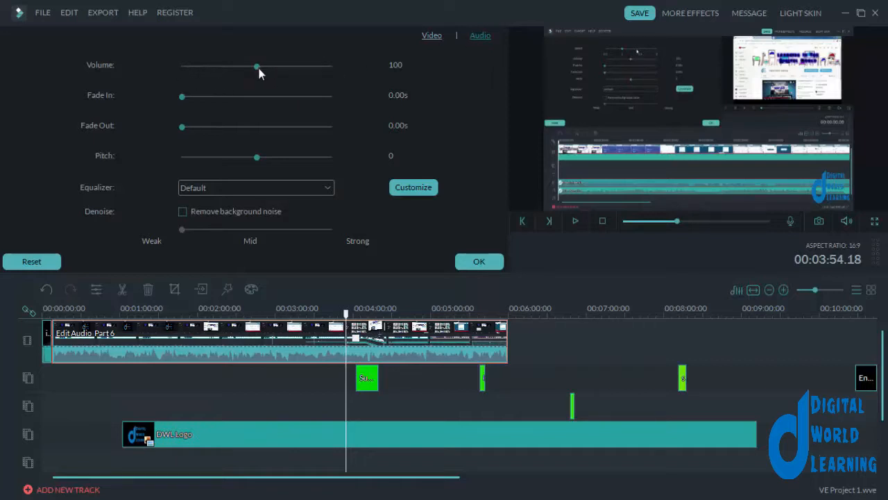
click(321, 66)
drag(321, 67, 260, 77)
drag(182, 130, 198, 129)
drag(182, 99, 168, 127)
drag(277, 159, 255, 162)
- Examine the equalizer presets and the custom equalizer's frequency bands, and leave the equalizer on Default
click(272, 190)
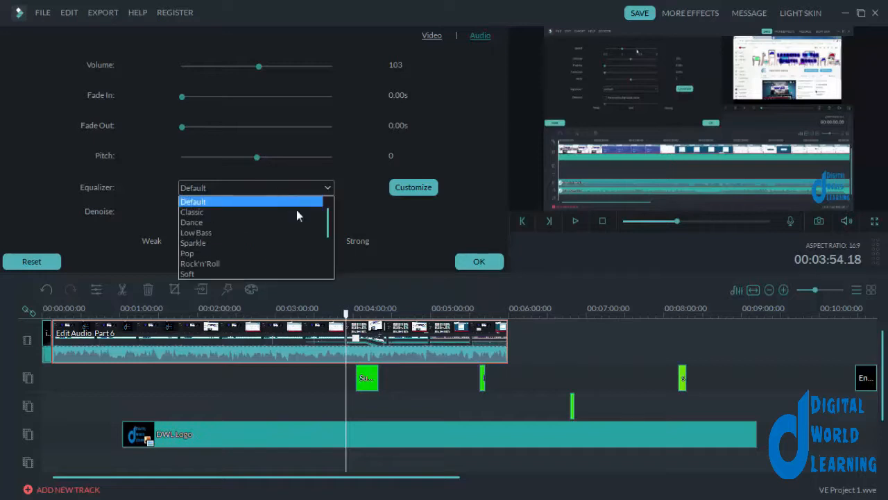
mouse_move(329, 226)
mouse_down()
mouse_move(332, 258)
mouse_move(329, 215)
mouse_up()
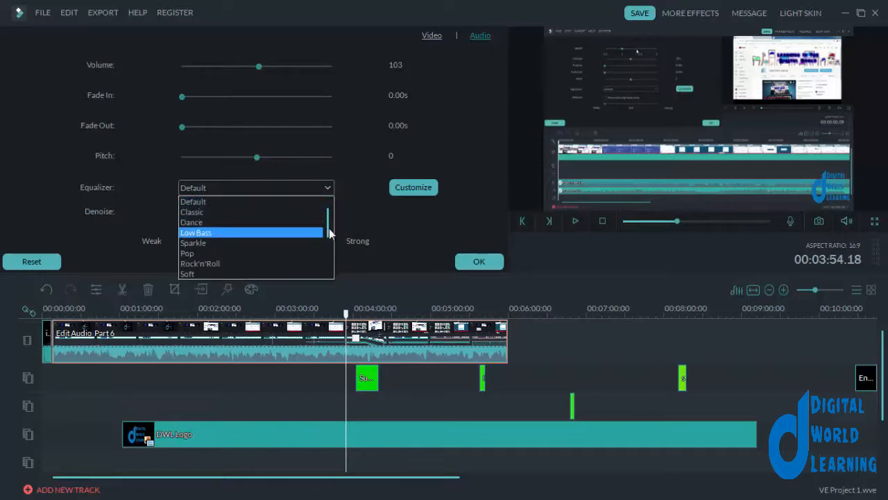
scroll(327, 233, down, 3)
click(303, 190)
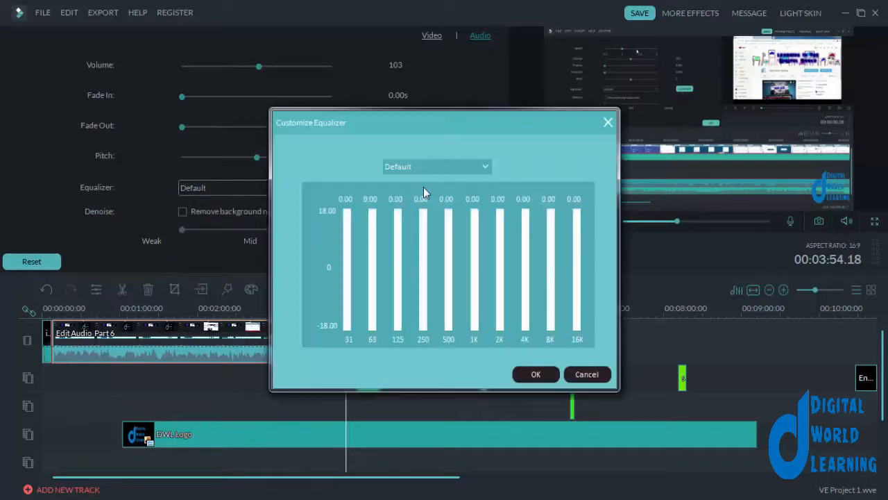
click(414, 188)
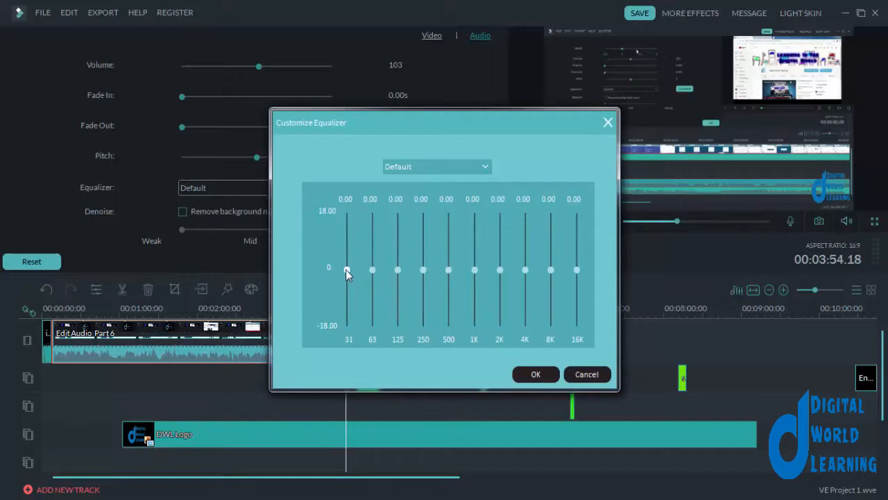
mouse_move(347, 271)
mouse_down()
mouse_move(349, 220)
mouse_move(354, 272)
mouse_up()
click(346, 271)
click(586, 379)
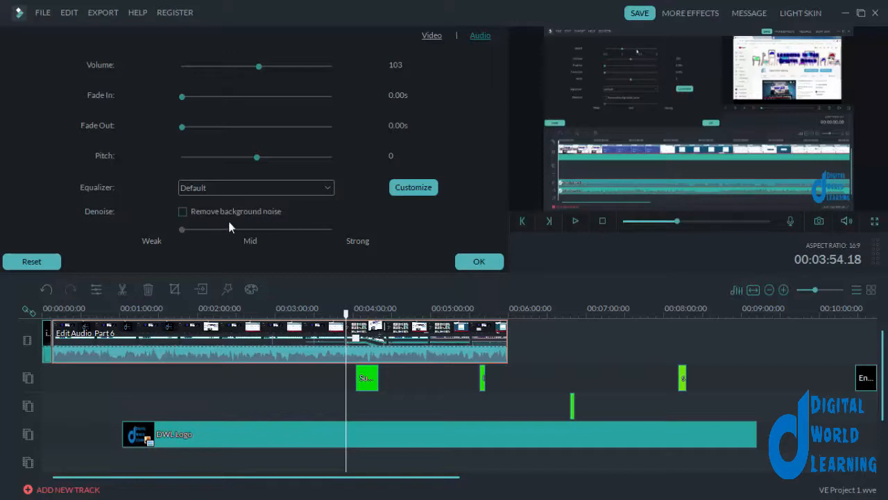
- Enable background noise removal for the Edit Audio Part 6 clip, raise its strength towards Strong and dismiss the Windows color scheme message
click(191, 214)
click(229, 229)
drag(254, 230, 323, 234)
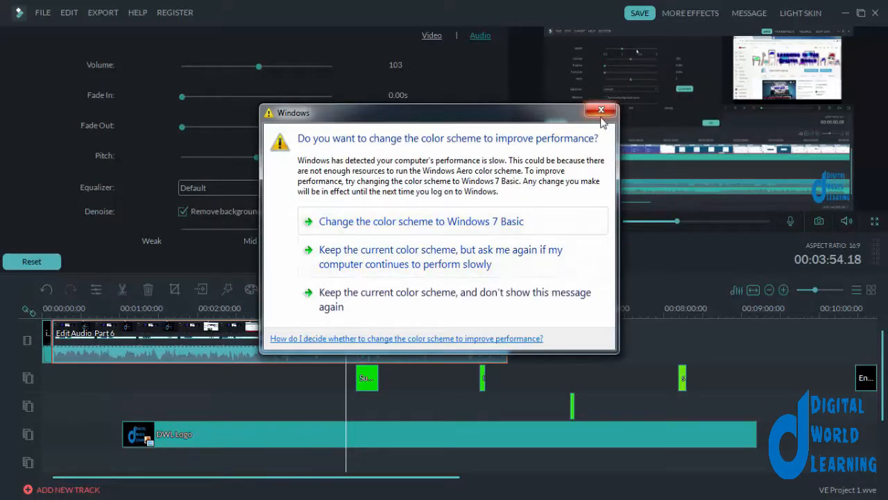
click(601, 109)
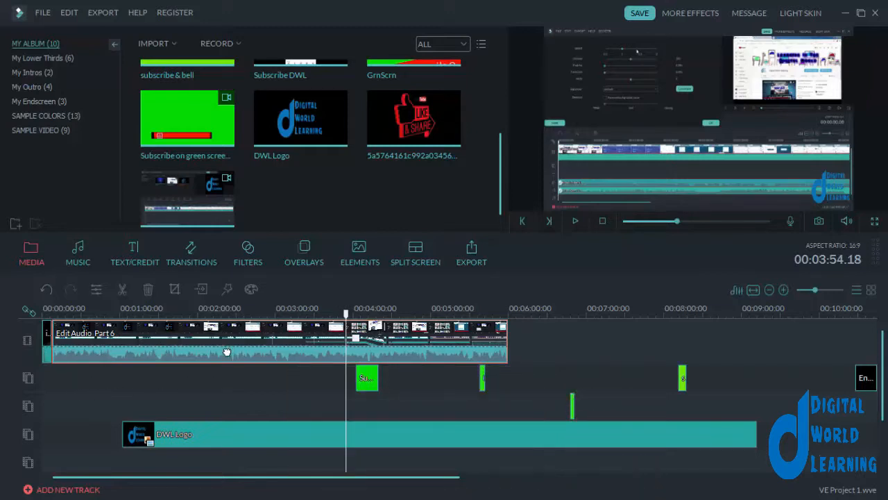
- Try moving the Edit Audio Part 6 clip earlier on the timeline and undo the move
drag(227, 352, 202, 350)
key(ctrl+z)
- Examine the editing options offered for the Edit Audio Part 6 clip and the first green overlay clip
right_click(278, 349)
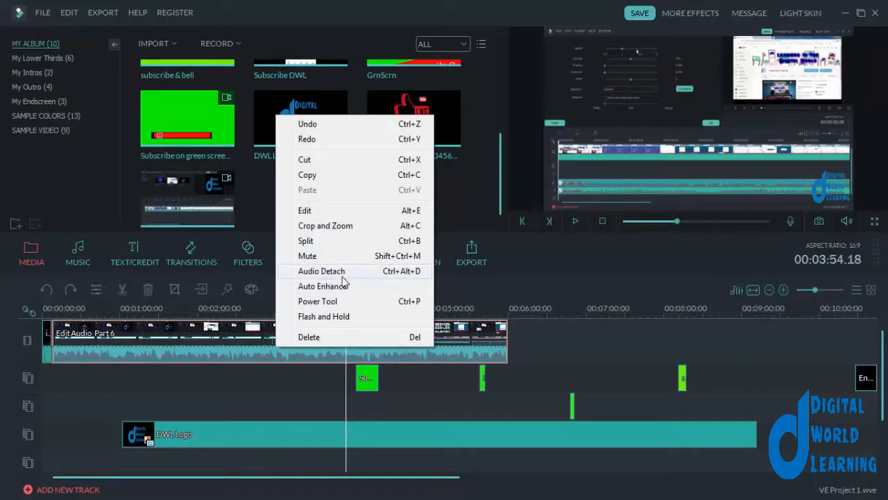
click(368, 384)
right_click(368, 384)
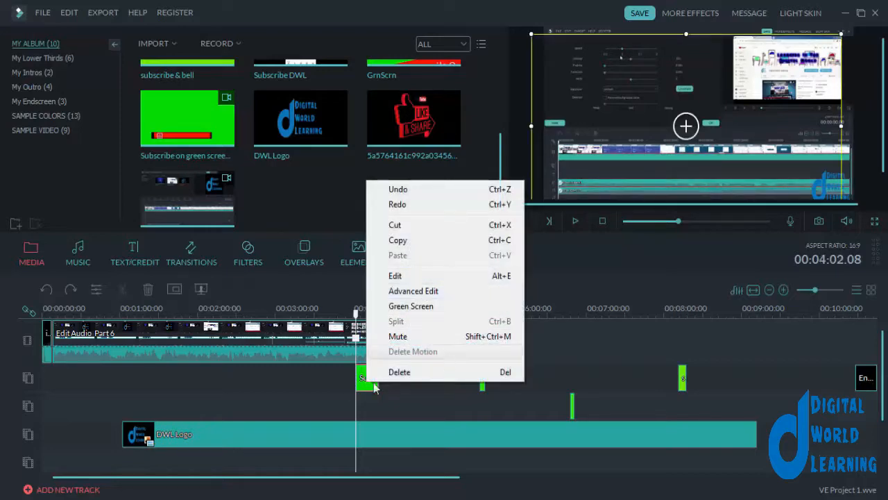
right_click(296, 343)
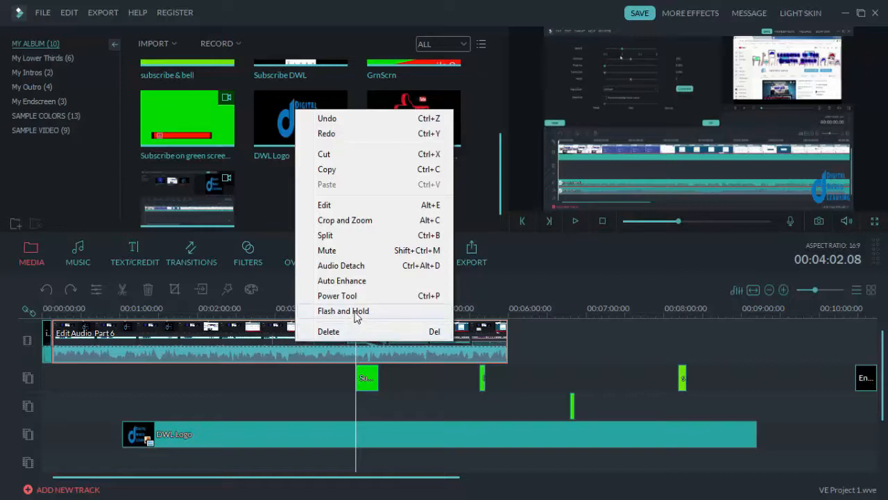
click(292, 391)
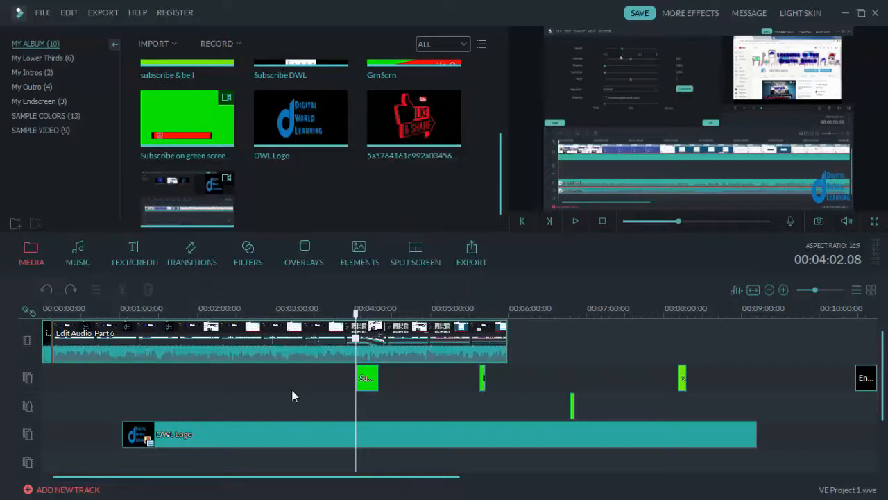